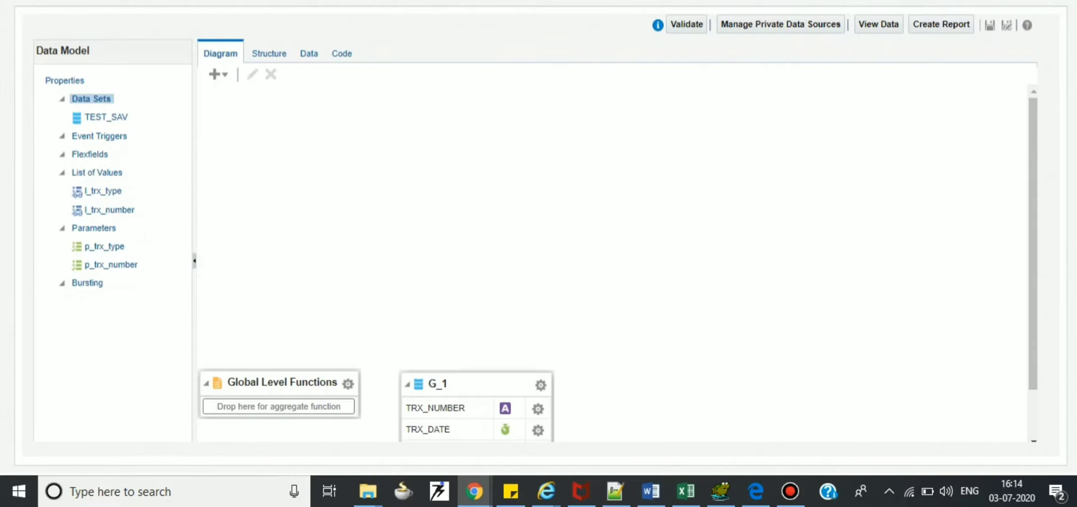
# Step: List business units B1, B2, ... B7 on line 30 of the SQL notes file
pyautogui.click(614, 491)
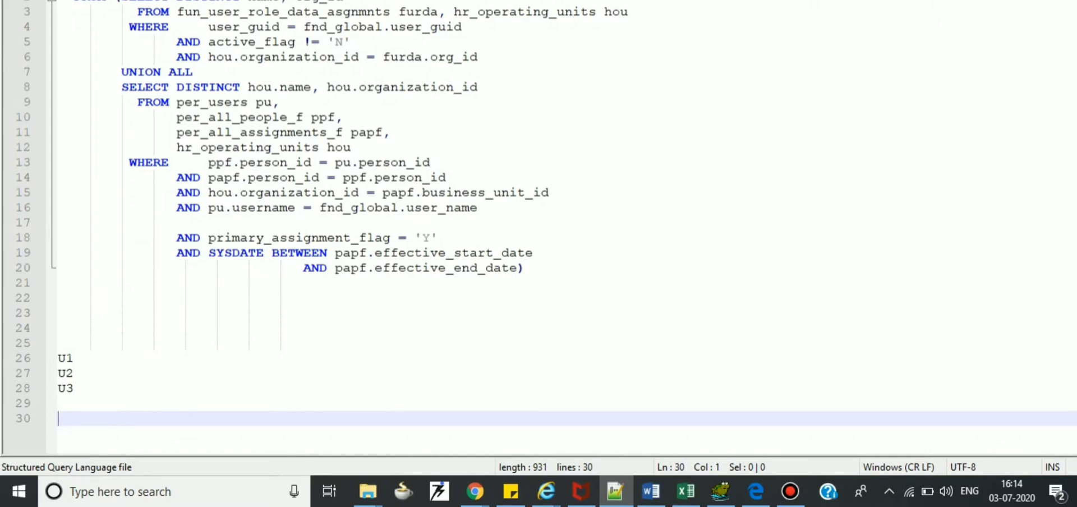
pyautogui.write('B1.')
pyautogui.press('BackSpace')
pyautogui.write(', B2')
pyautogui.write(', B3, B')
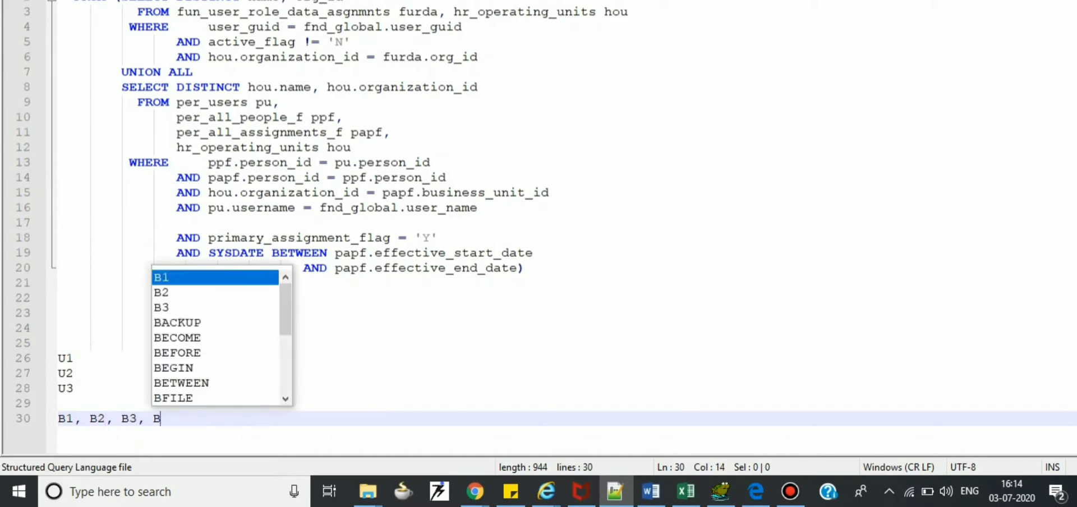
pyautogui.write('4, B5, B')
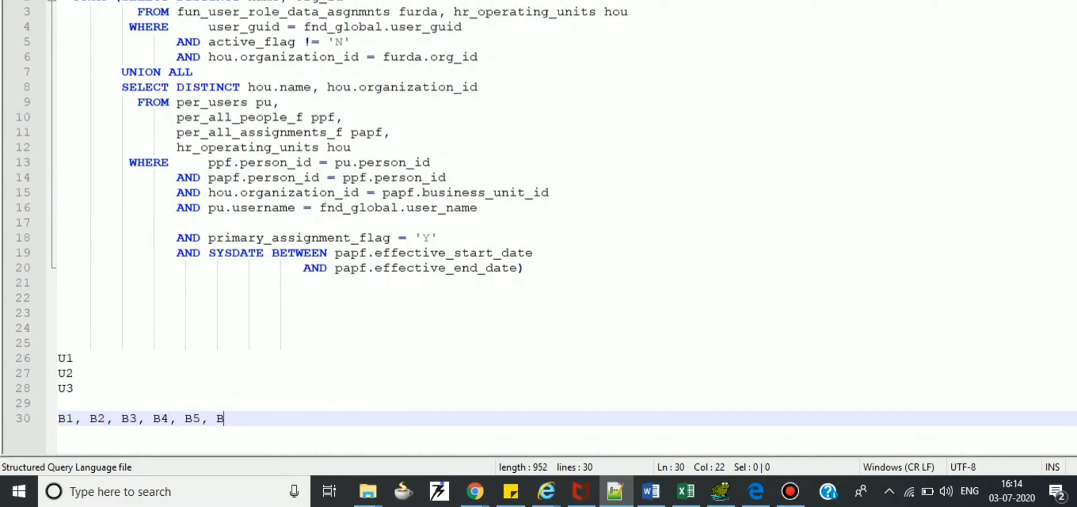
pyautogui.write('6, B7')
pyautogui.press('Up')
pyautogui.press('Up')
pyautogui.press('Up')
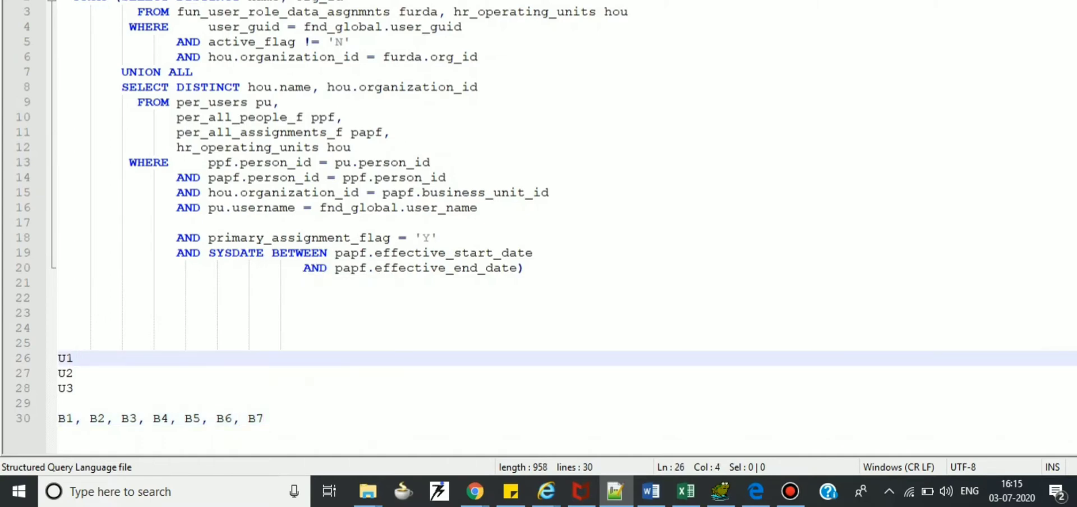
pyautogui.write('B')
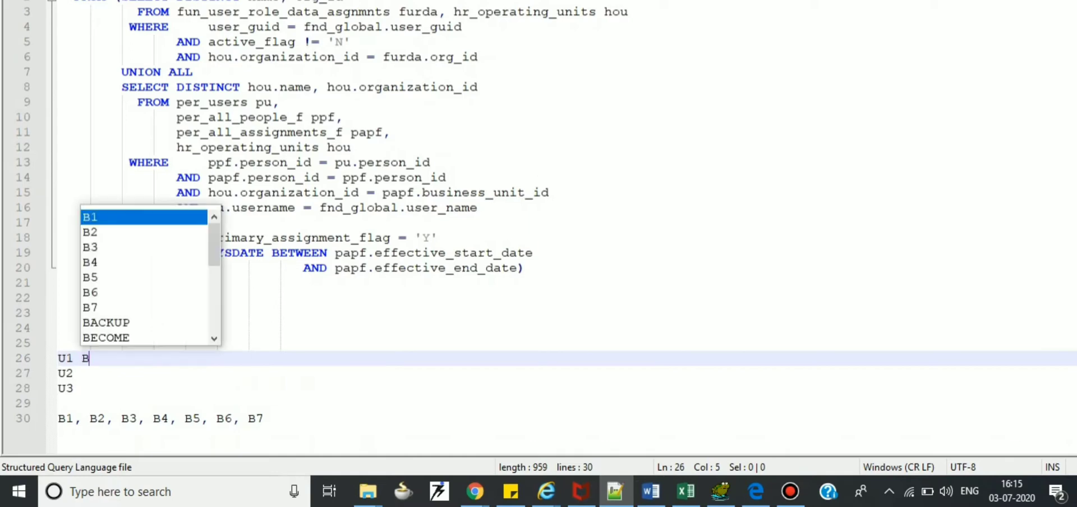
pyautogui.write('2,')
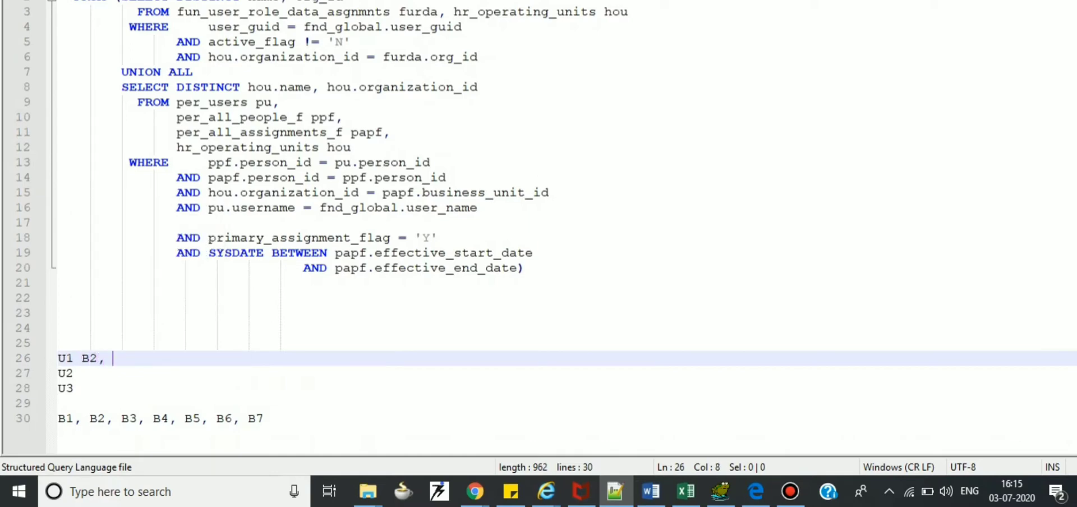
pyautogui.write(' B5')
# Step: Note unit access per user: U1 gets B2, B5; U2 gets B1, B3; U3 gets B4-B7
pyautogui.press('Down')
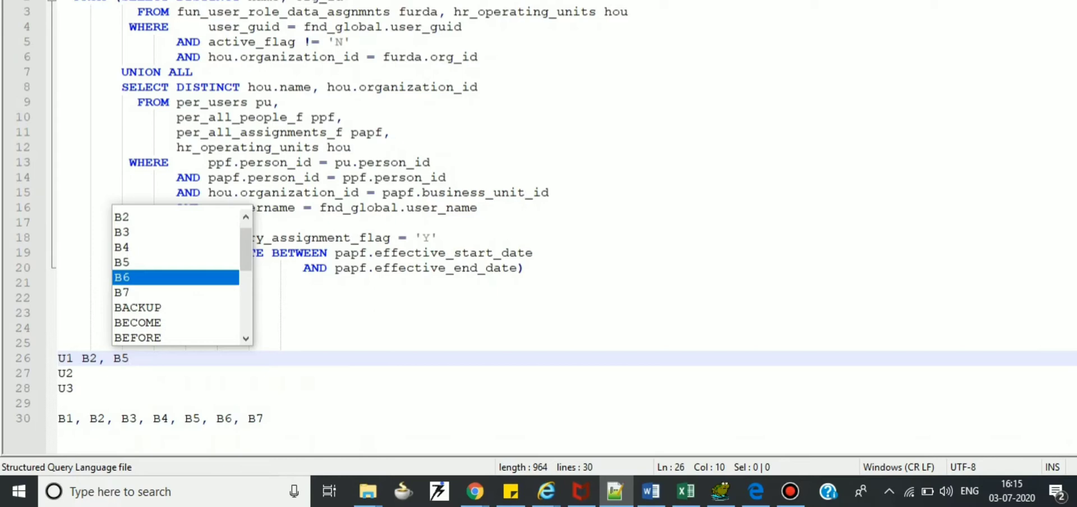
pyautogui.press('Escape')
pyautogui.press('Down')
pyautogui.write('B')
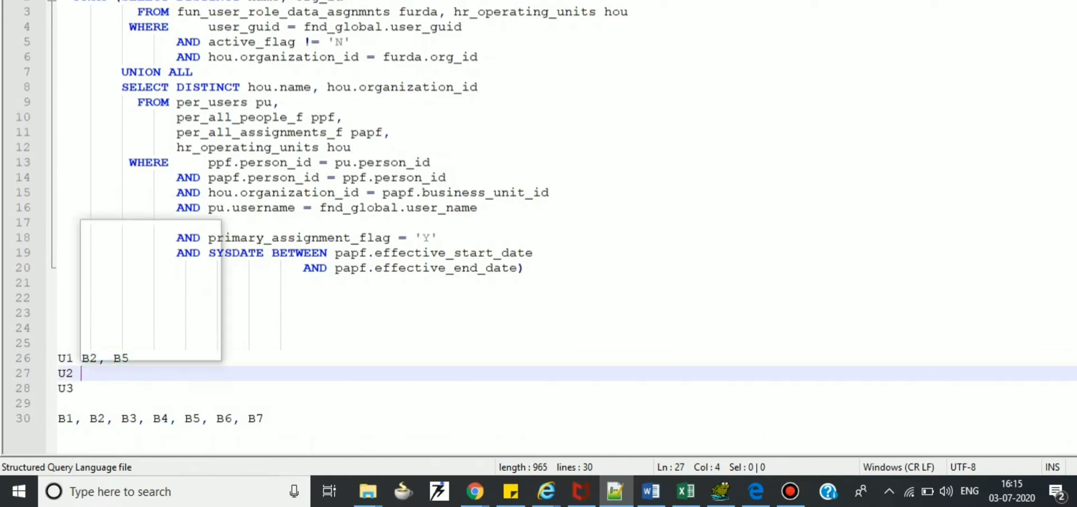
pyautogui.write('1, B')
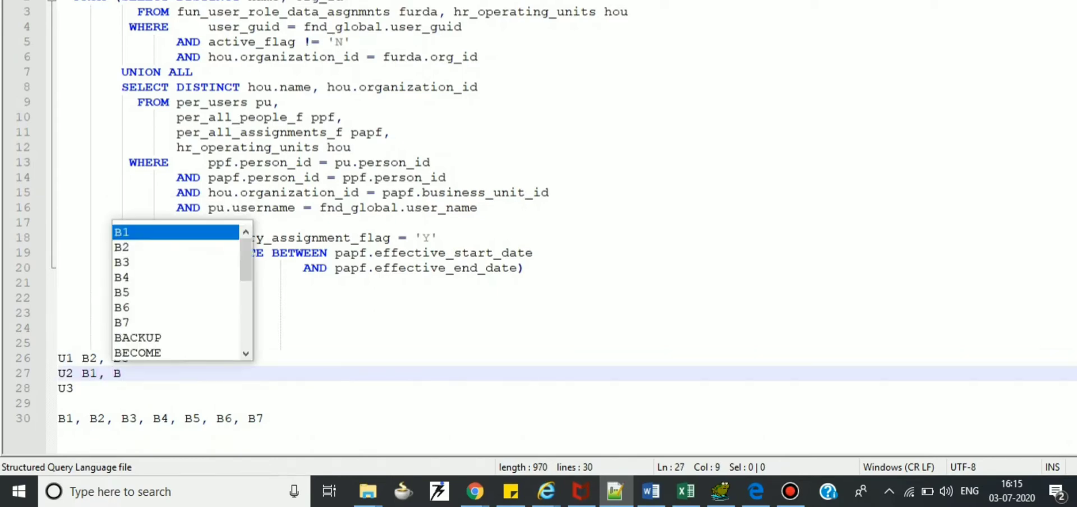
pyautogui.write('3')
pyautogui.press('Escape')
pyautogui.press('Down')
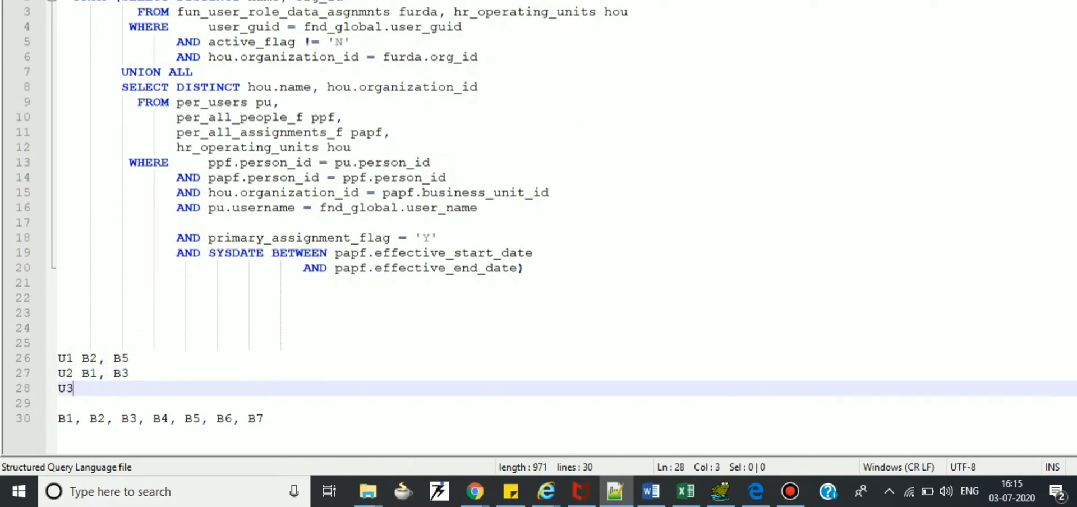
pyautogui.write('B4')
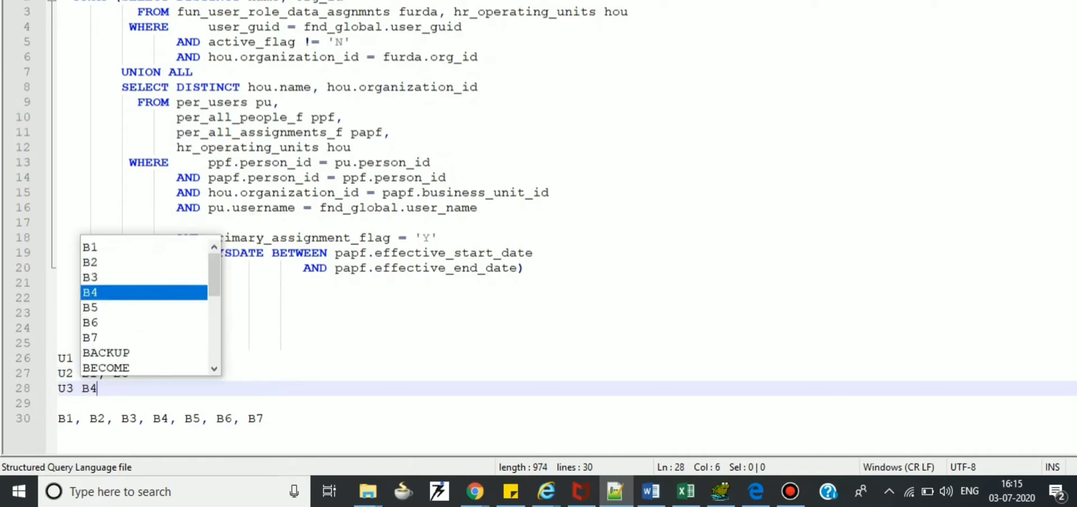
pyautogui.write(', B5,')
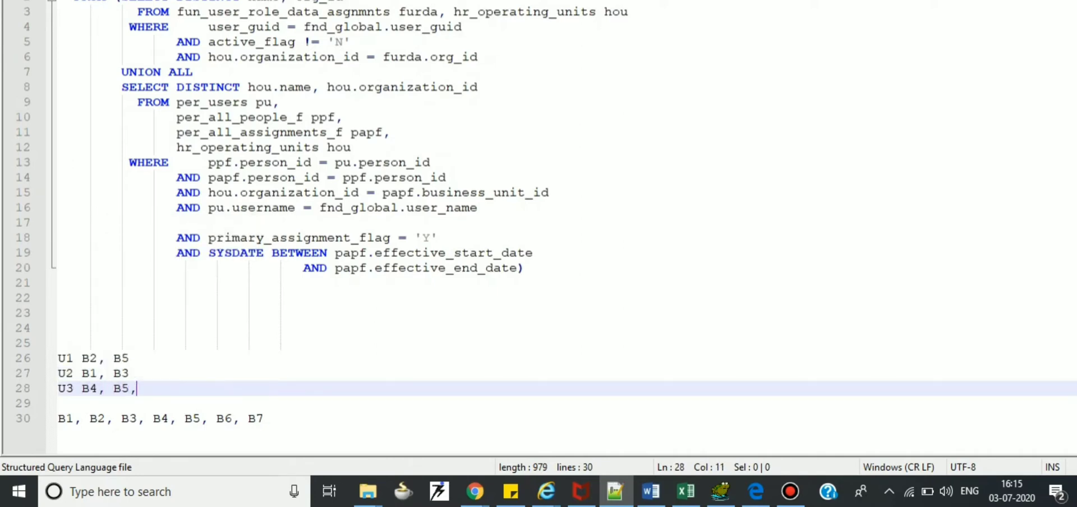
pyautogui.write(' B6')
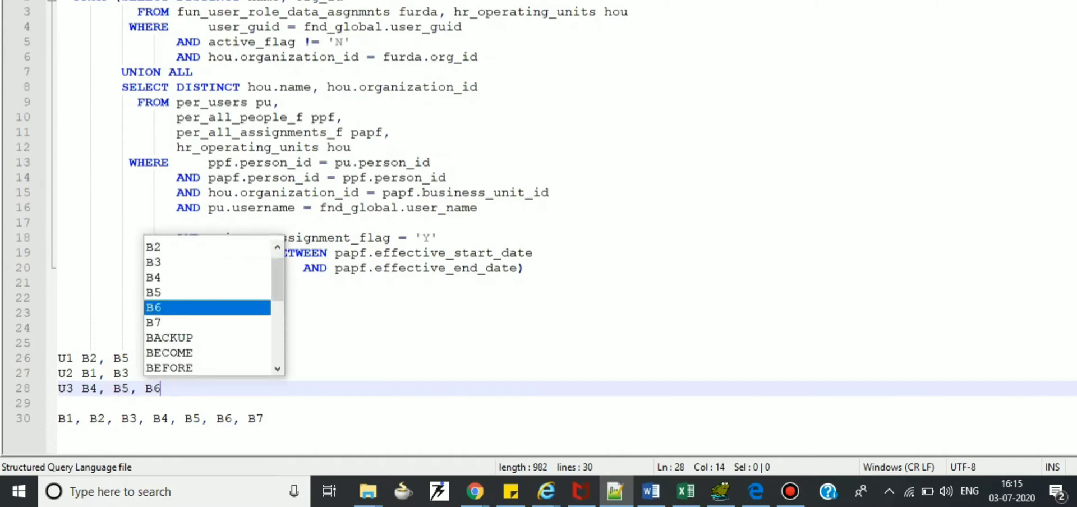
pyautogui.write(', B7')
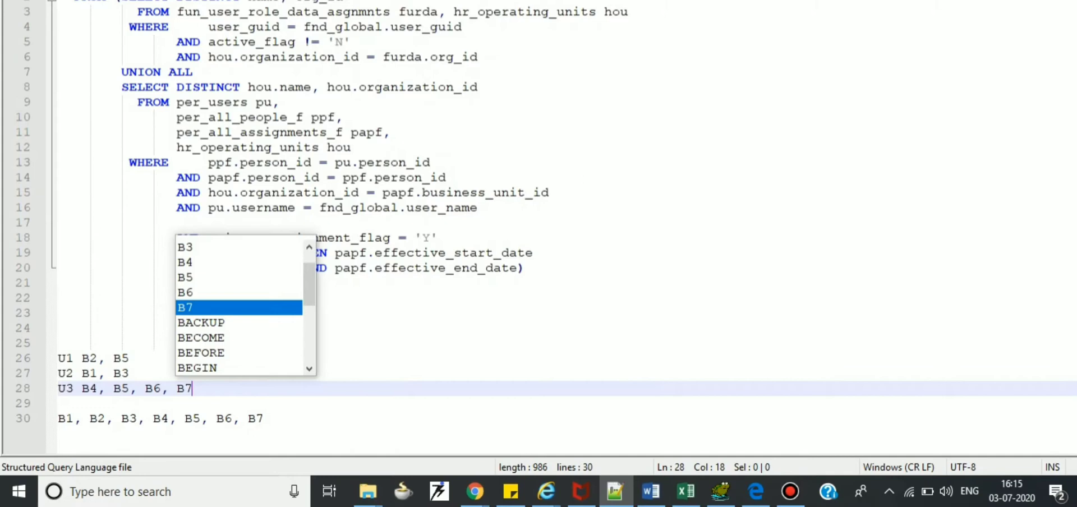
# Step: Start a new SQL query data set in the BI Publisher data model
pyautogui.click(378, 282)
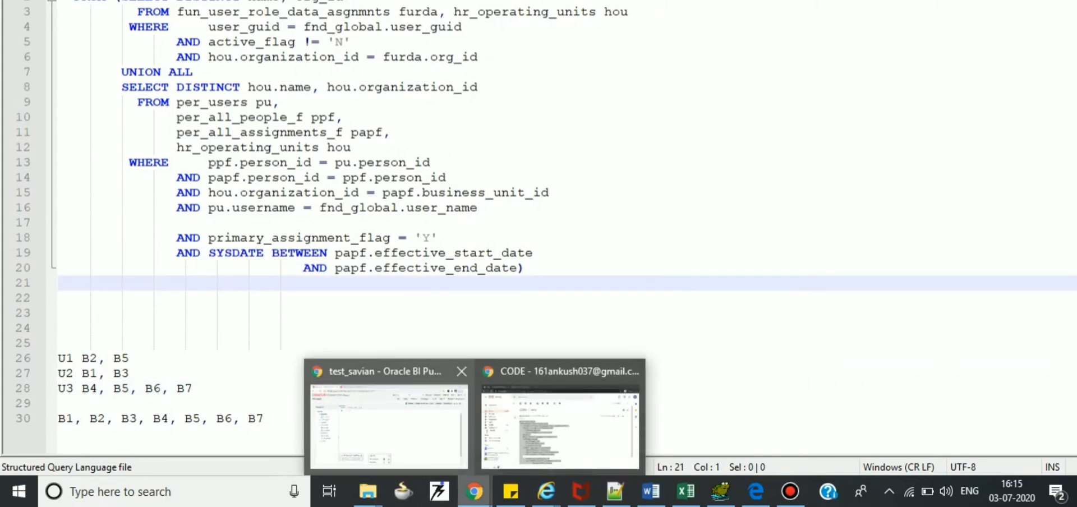
pyautogui.click(387, 425)
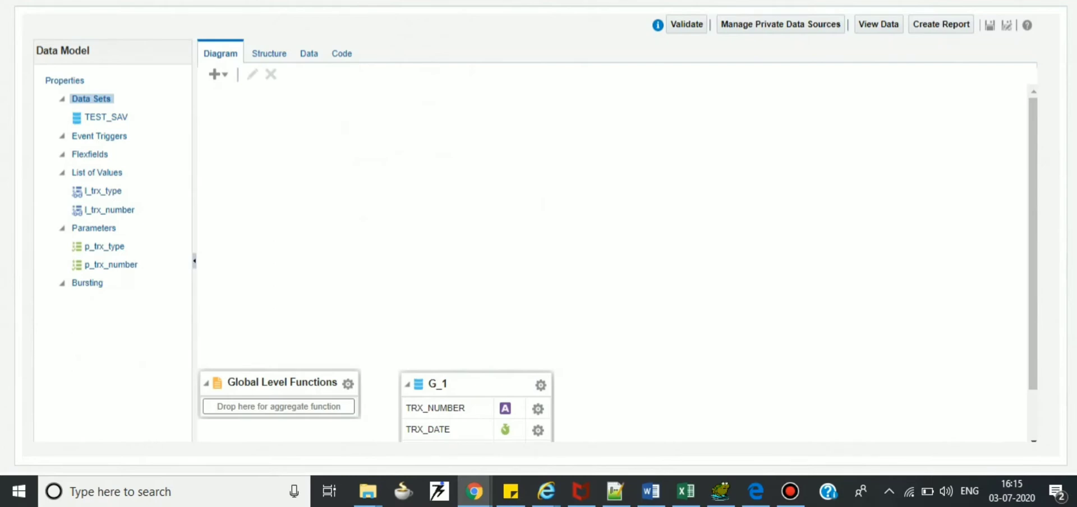
pyautogui.click(217, 74)
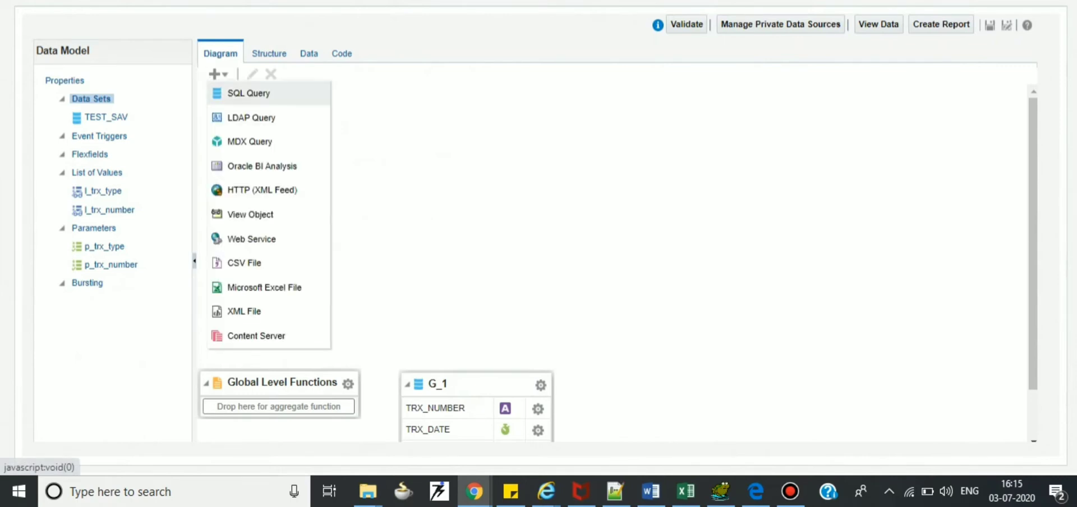
pyautogui.click(247, 91)
pyautogui.click(507, 119)
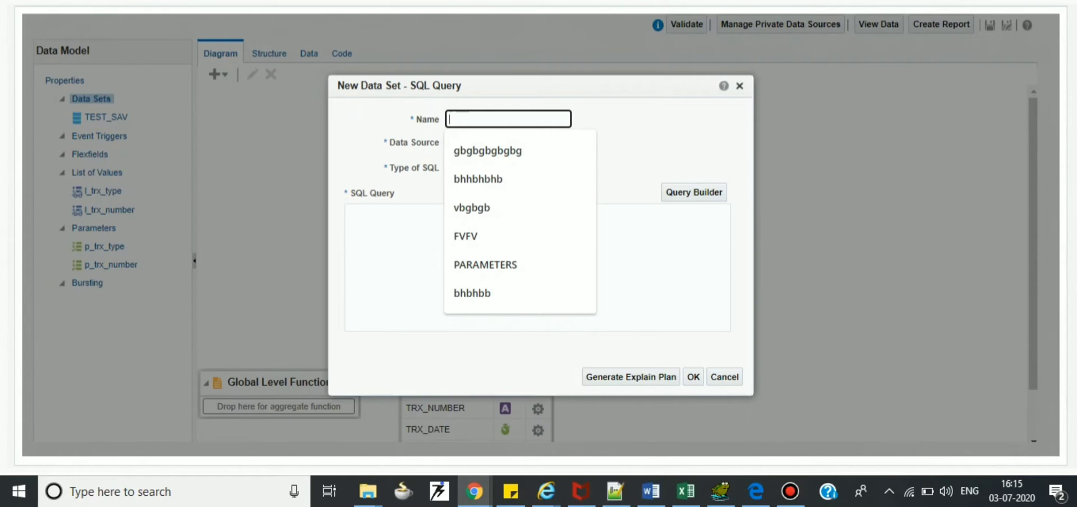
pyautogui.write('BU')
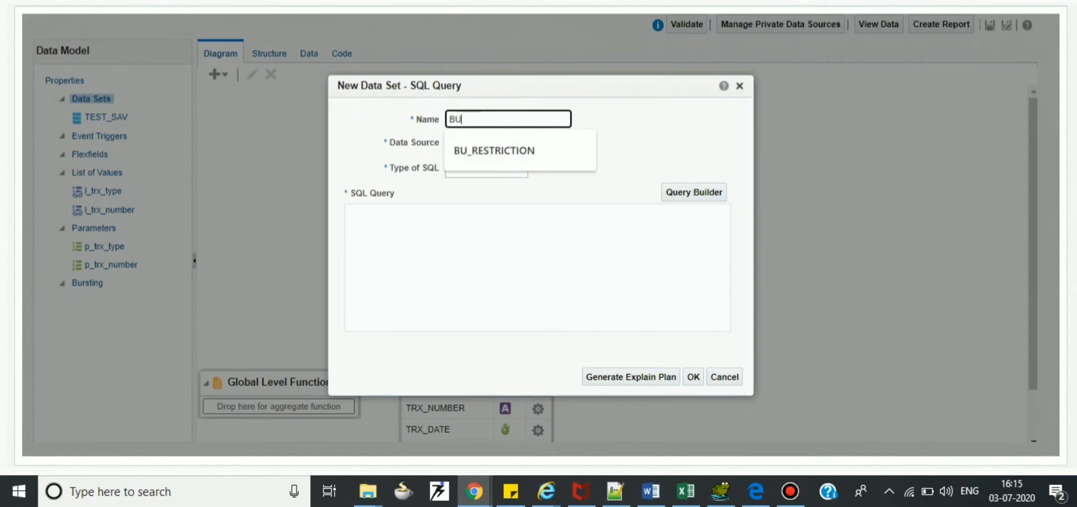
pyautogui.write('_RES')
pyautogui.write('TRICTUIO')
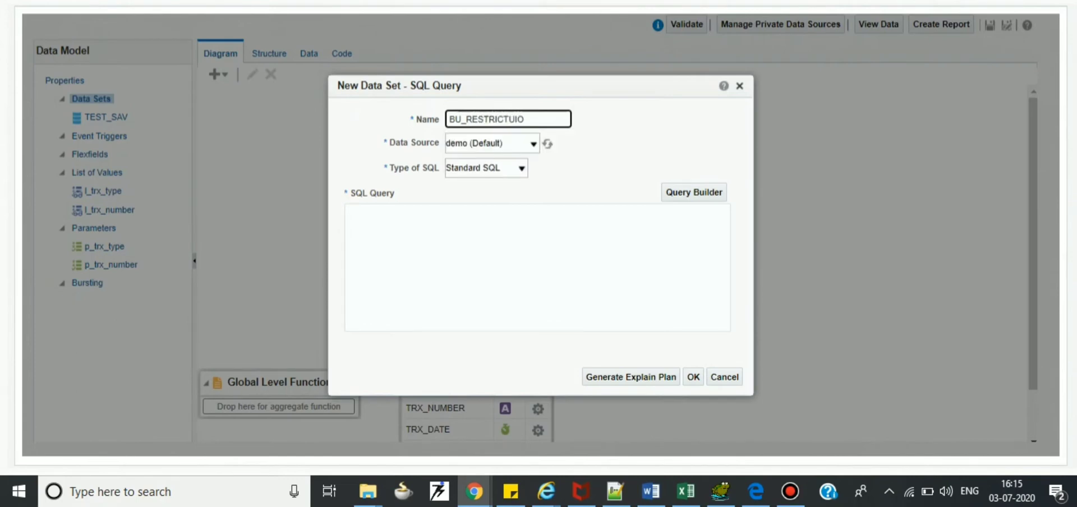
pyautogui.write('N')
# Step: Name the data set BU_RESTRICTION with ApplicationDB_FSCM as its data source
pyautogui.press('BackSpace')
pyautogui.press('Tab')
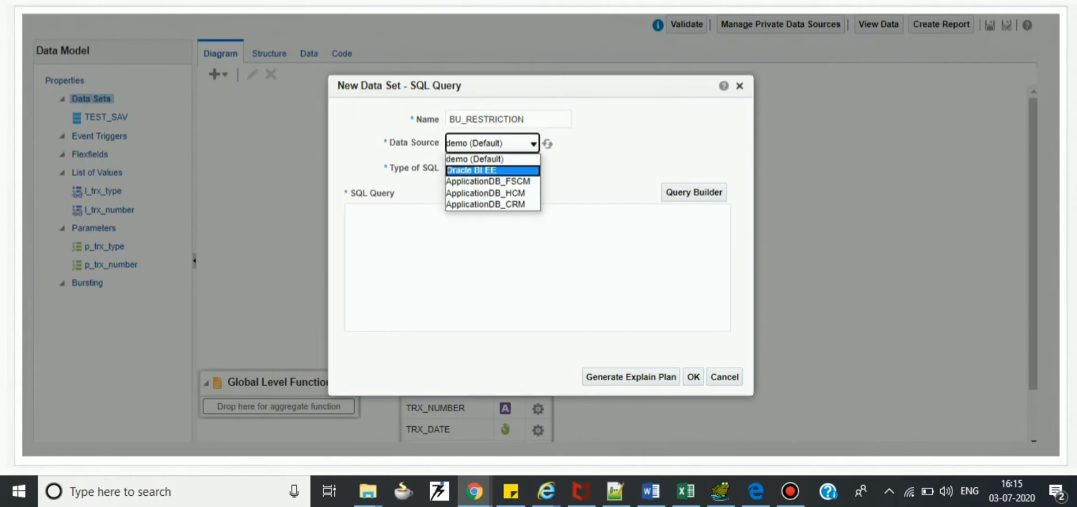
pyautogui.press('Down')
pyautogui.press('Down')
pyautogui.press('Return')
pyautogui.press('Tab')
pyautogui.press('Tab')
pyautogui.press('Tab')
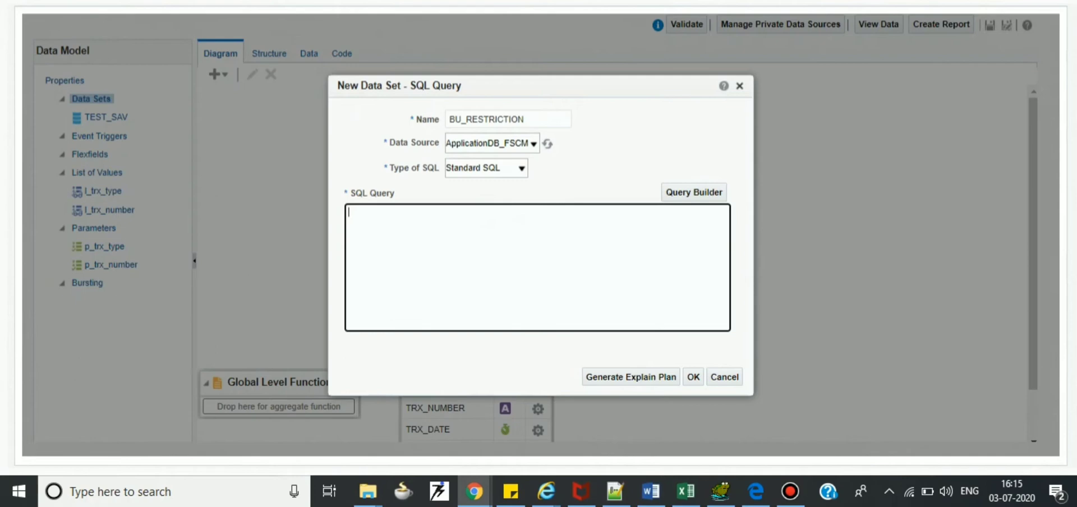
pyautogui.click(614, 491)
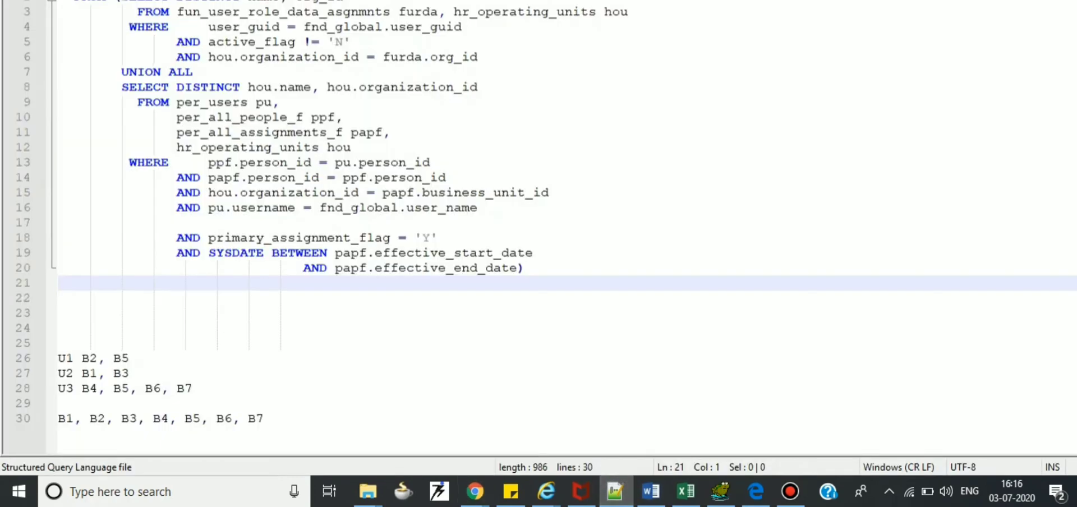
# Step: Review the query's first half, the active_flag condition and hr_operating_units table
pyautogui.hotkey('shift', 'Up')
pyautogui.hotkey('shift', 'Up')
pyautogui.hotkey('shift', 'Up')
pyautogui.hotkey('ctrl', 'c')
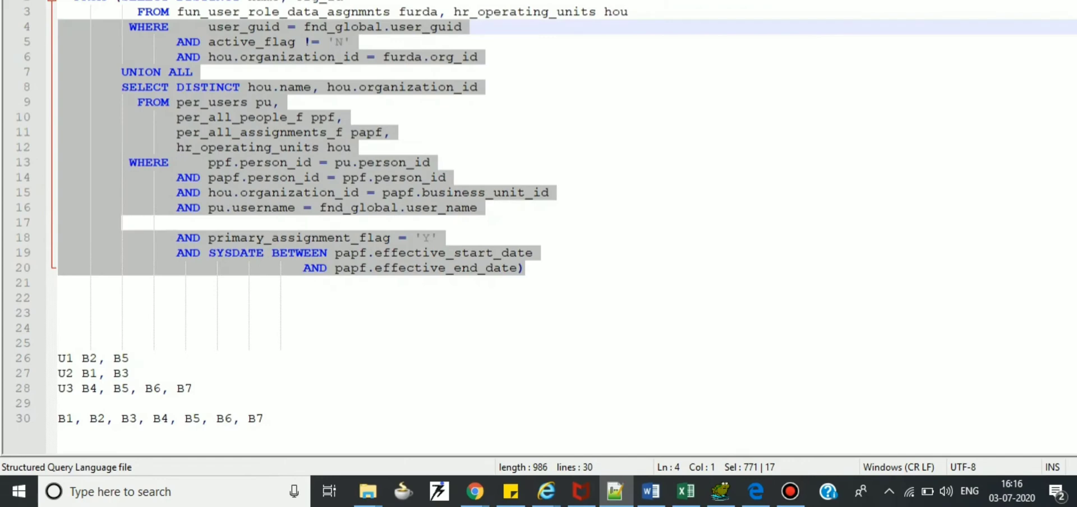
pyautogui.click(192, 42)
pyautogui.doubleClick(251, 42)
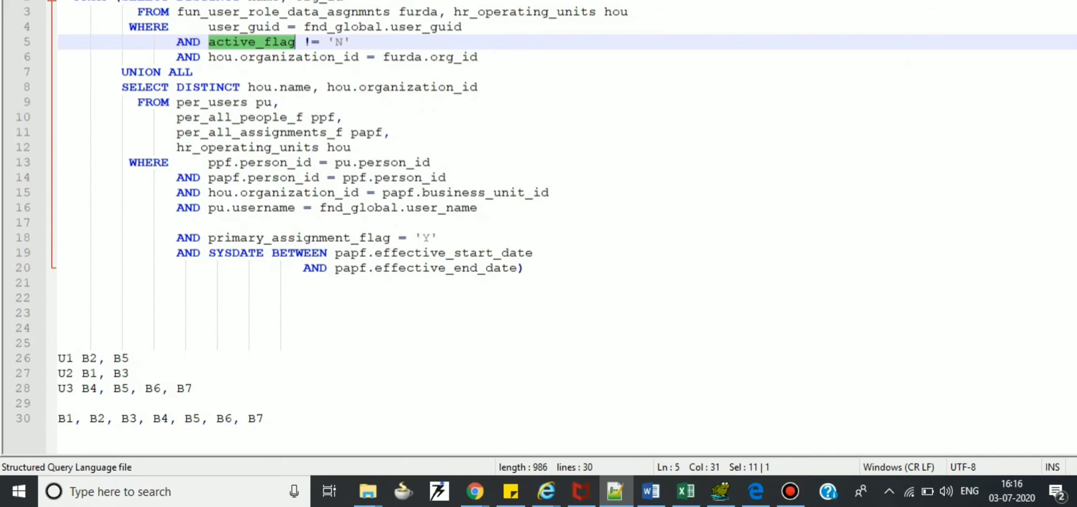
pyautogui.doubleClick(449, 12)
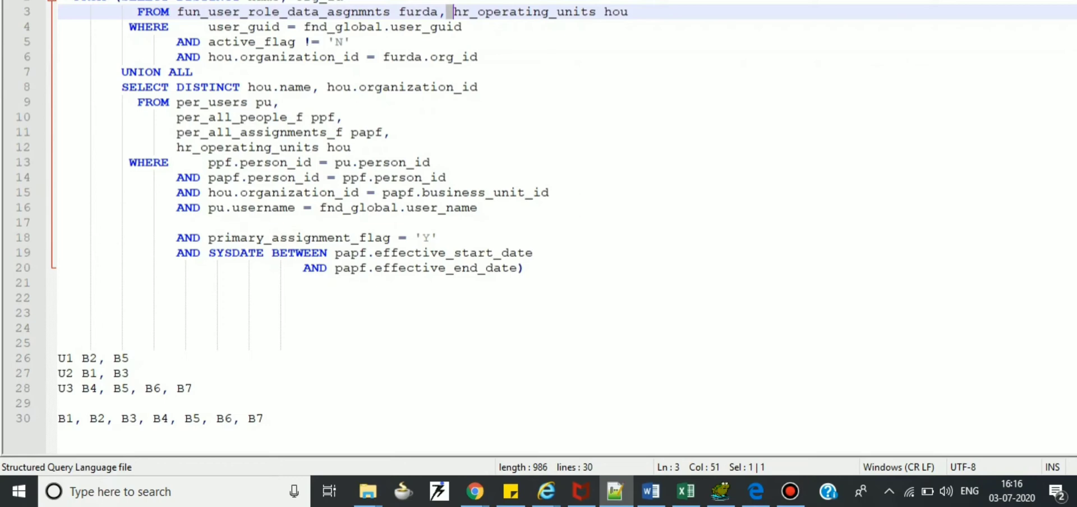
pyautogui.moveTo(128, 0); pyautogui.dragTo(175, 56)
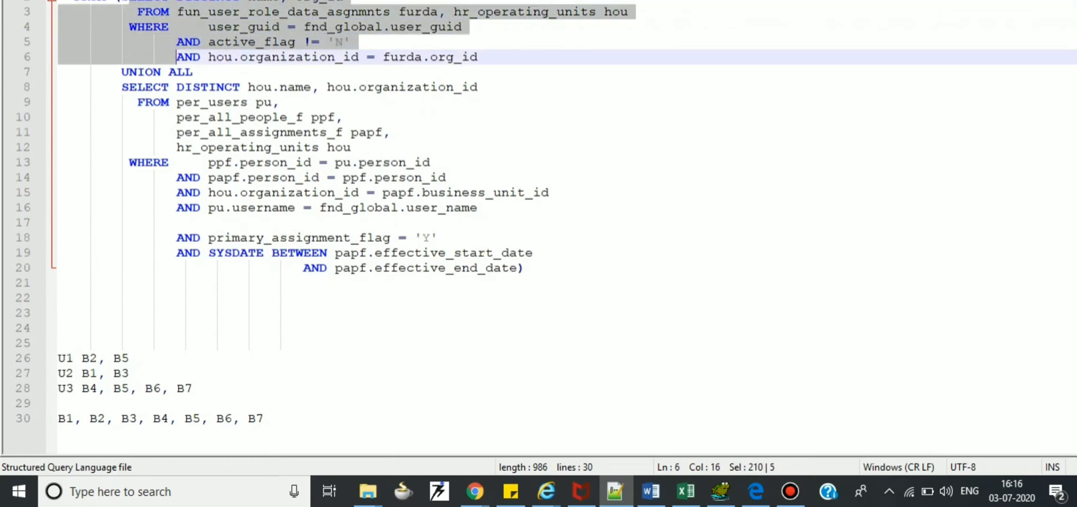
pyautogui.click(262, 42)
# Step: Review fun_user_role_data_asgnmnts, per_all_people_f and per_users, then select the whole query, lines 1 to 20
pyautogui.doubleClick(282, 12)
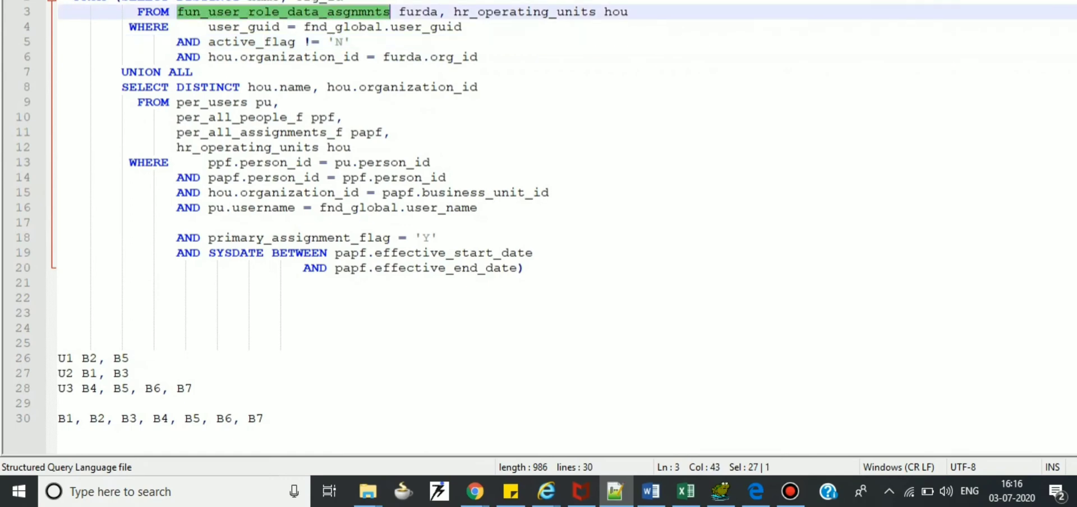
pyautogui.doubleClick(239, 117)
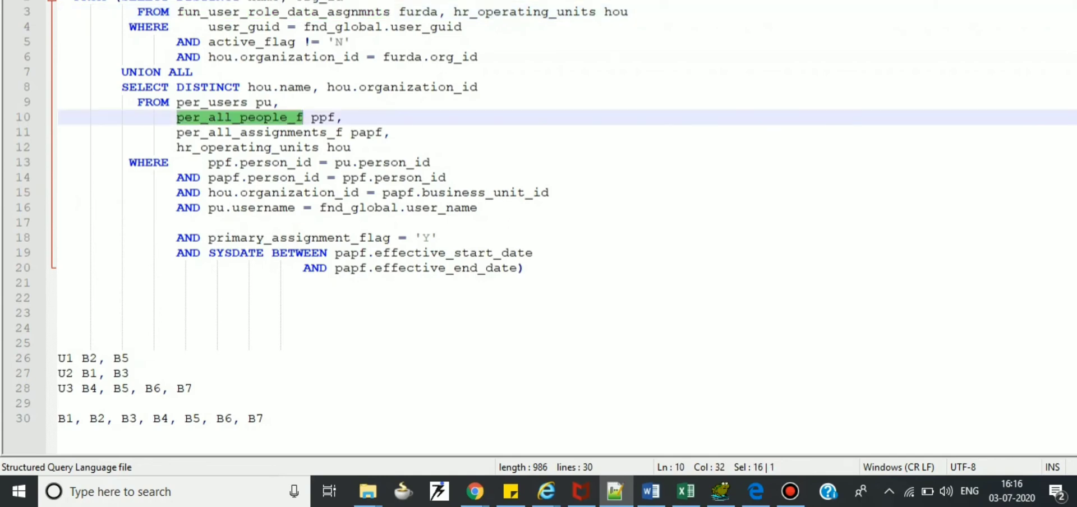
pyautogui.doubleClick(211, 102)
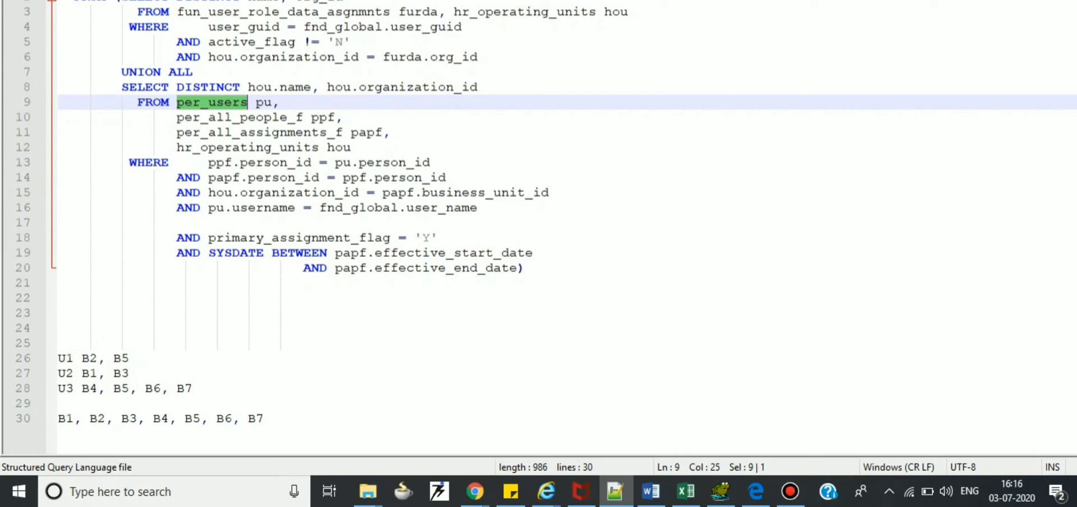
pyautogui.doubleClick(284, 11)
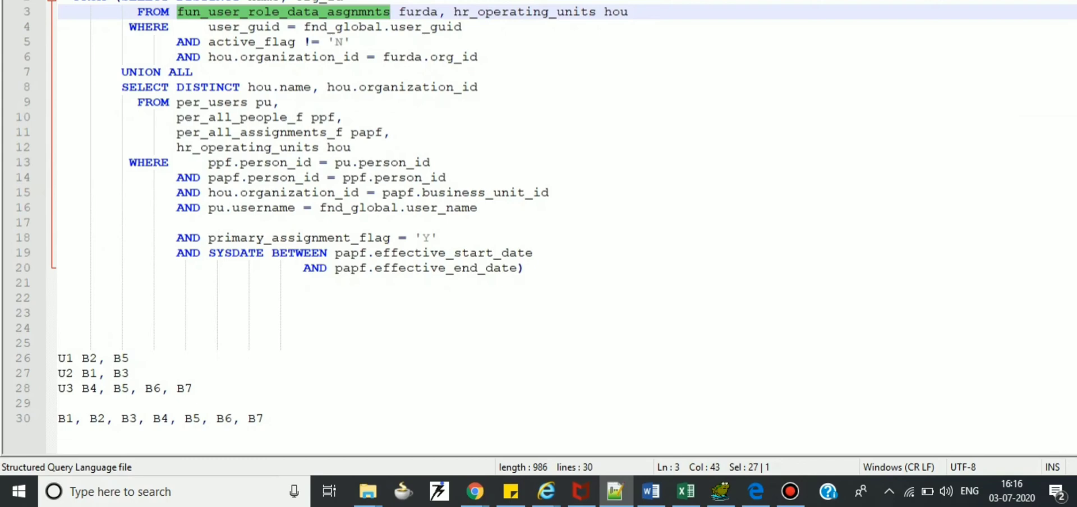
pyautogui.moveTo(523, 268); pyautogui.dragTo(57, 1)
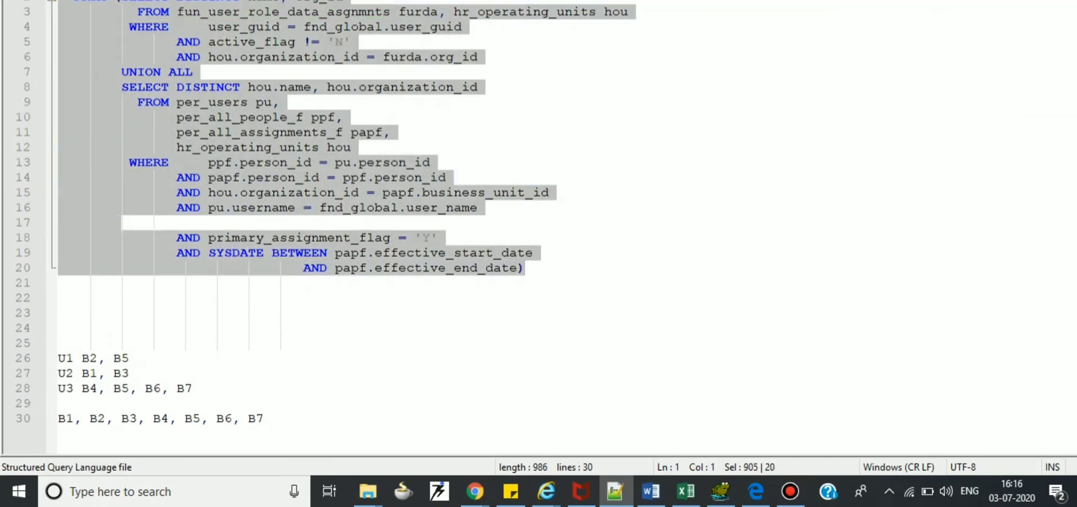
# Step: Paste the union query and confirm, creating BU_RESTRICTION with group G_2 (NAME, ORG_ID)
pyautogui.hotkey('alt', 'Tab')
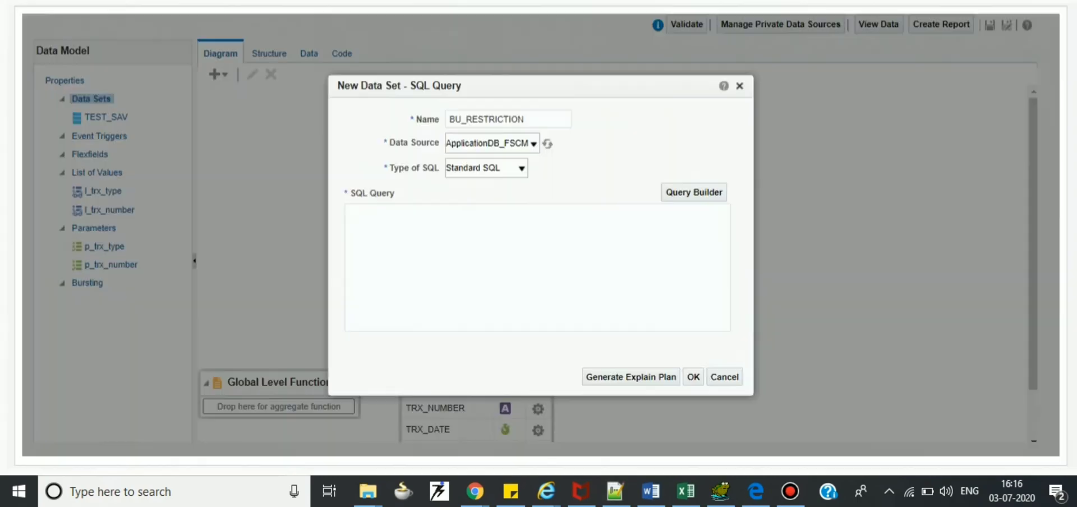
pyautogui.hotkey('ctrl', 'v')
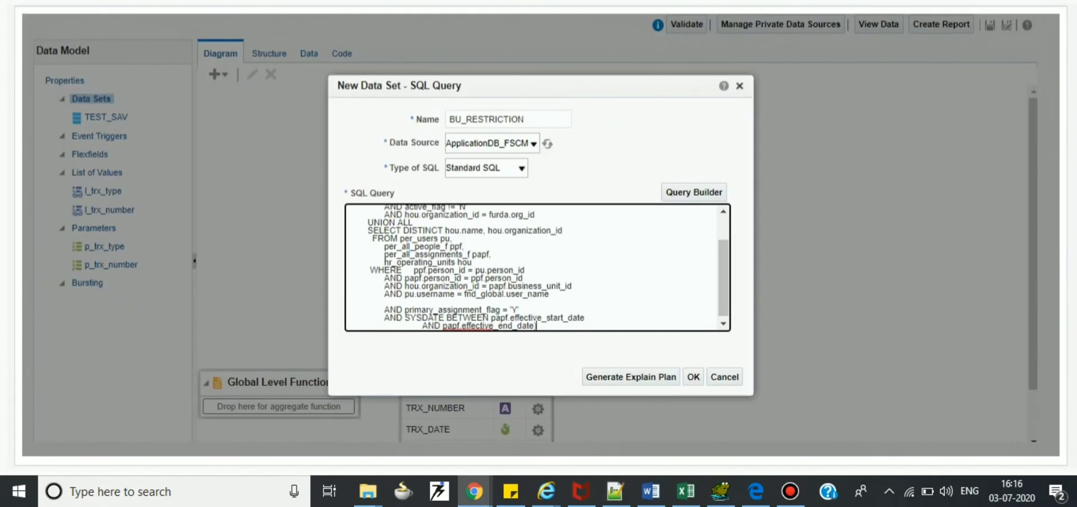
pyautogui.press('Tab')
pyautogui.press('Tab')
pyautogui.press('Return')
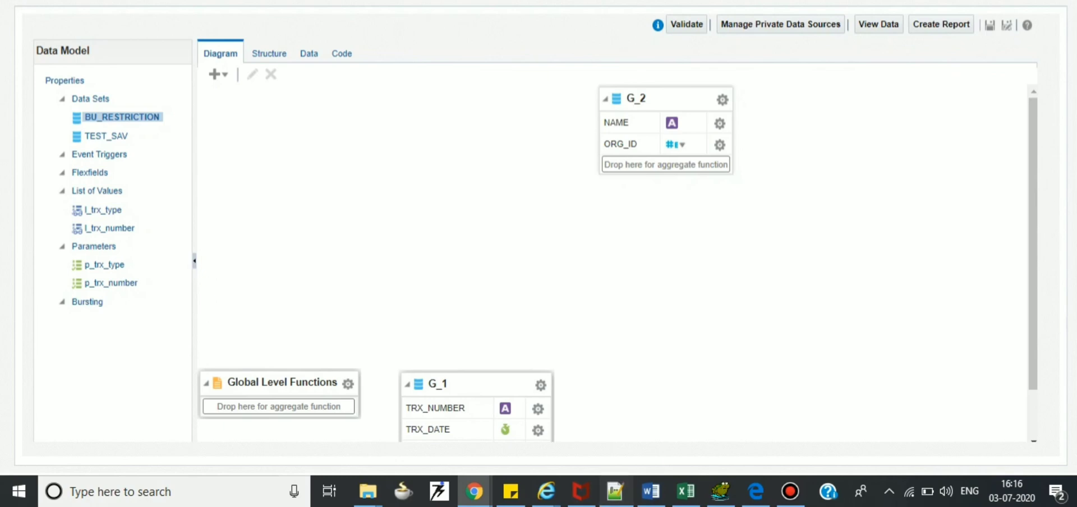
pyautogui.click(614, 490)
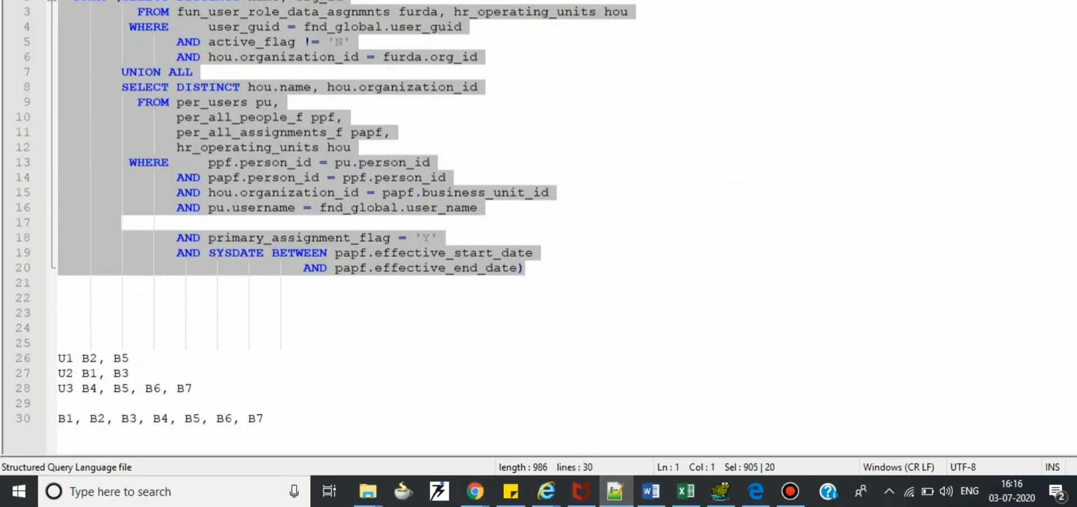
pyautogui.click(129, 358)
pyautogui.press('Down')
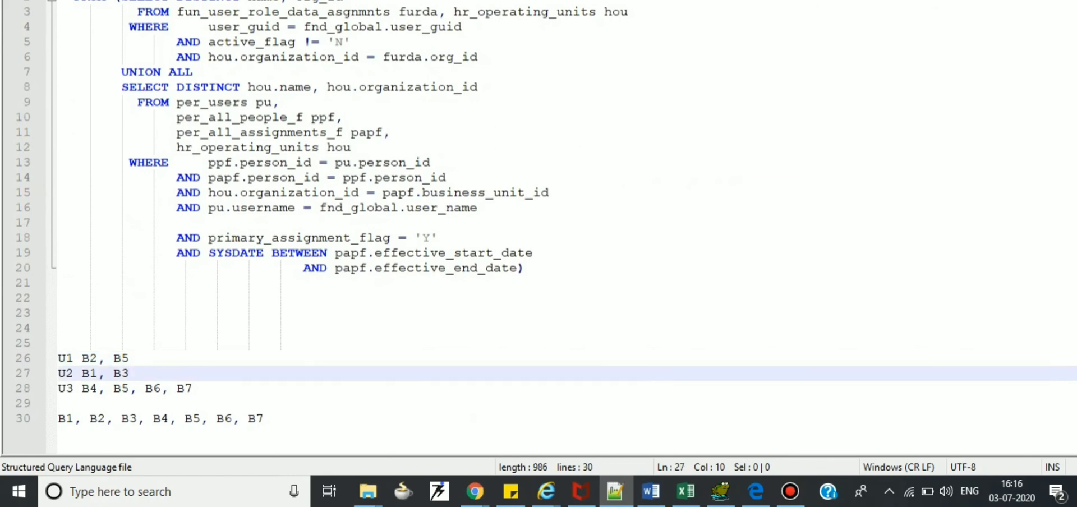
pyautogui.doubleClick(299, 252)
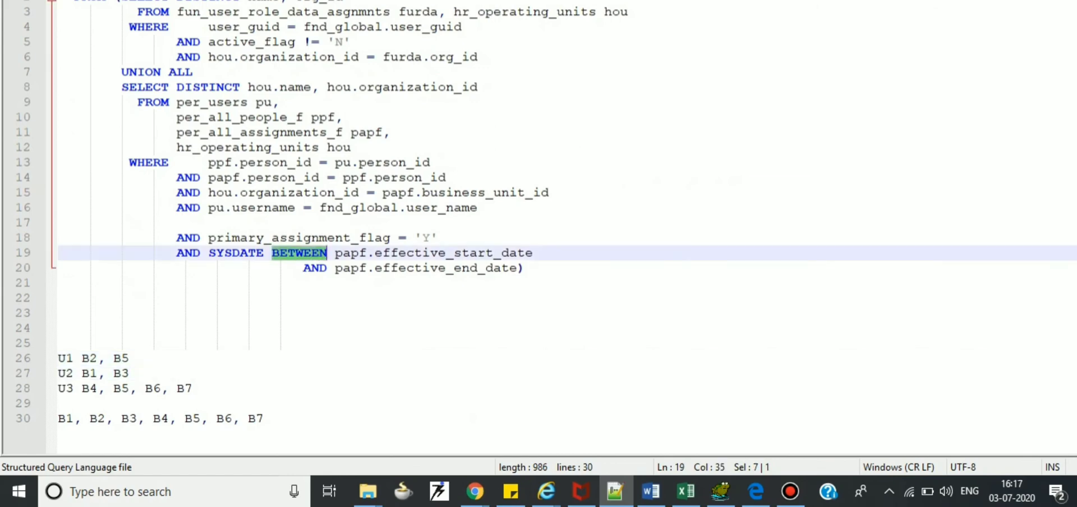
pyautogui.click(413, 268)
pyautogui.doubleClick(413, 268)
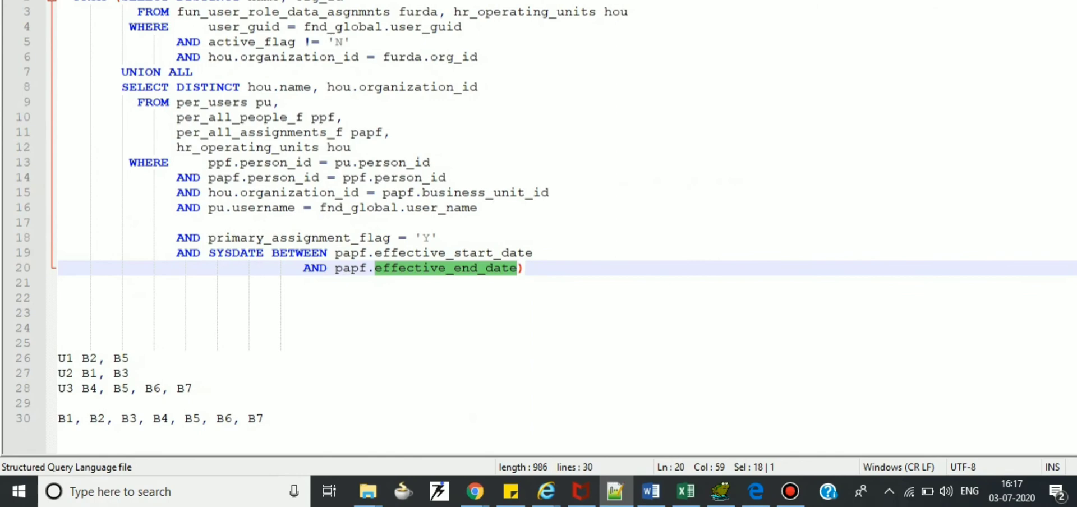